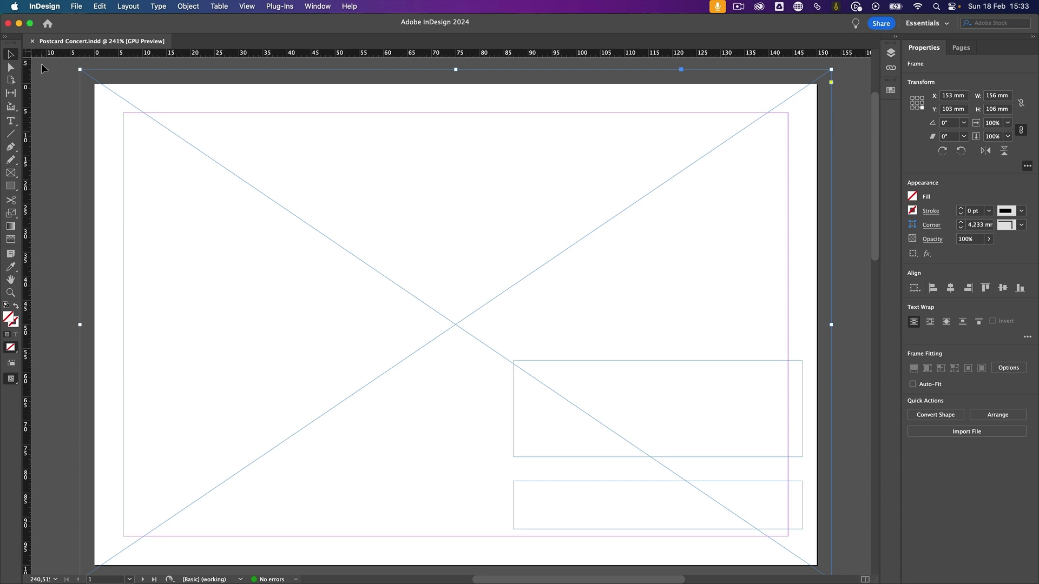
# Open Melody Rivers in Concert.psd from the Lesson 03 folder for placing into the full-page frame, with Show Import Options enabled.
pyautogui.click(76, 7)
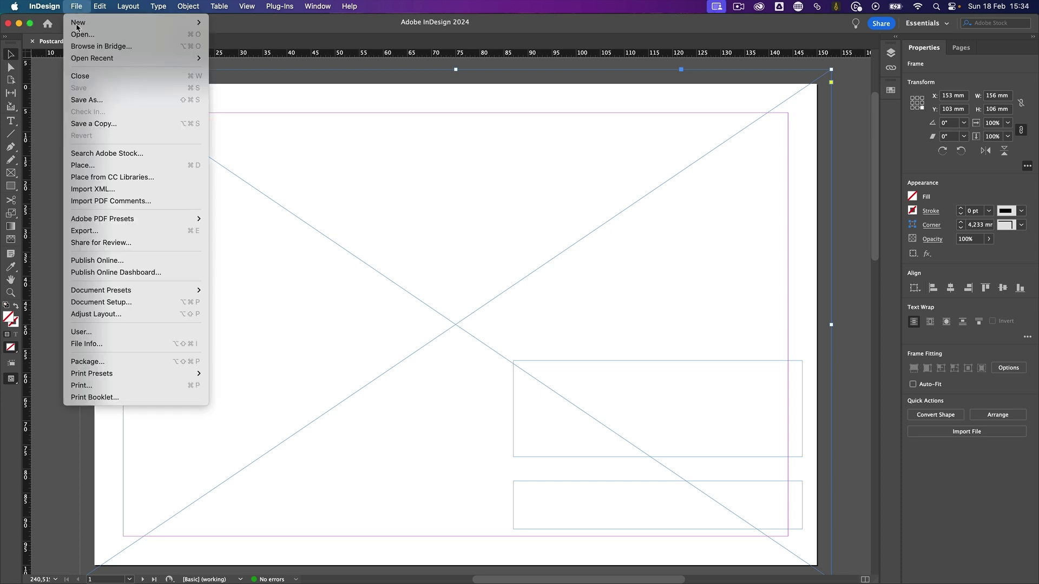
pyautogui.click(82, 165)
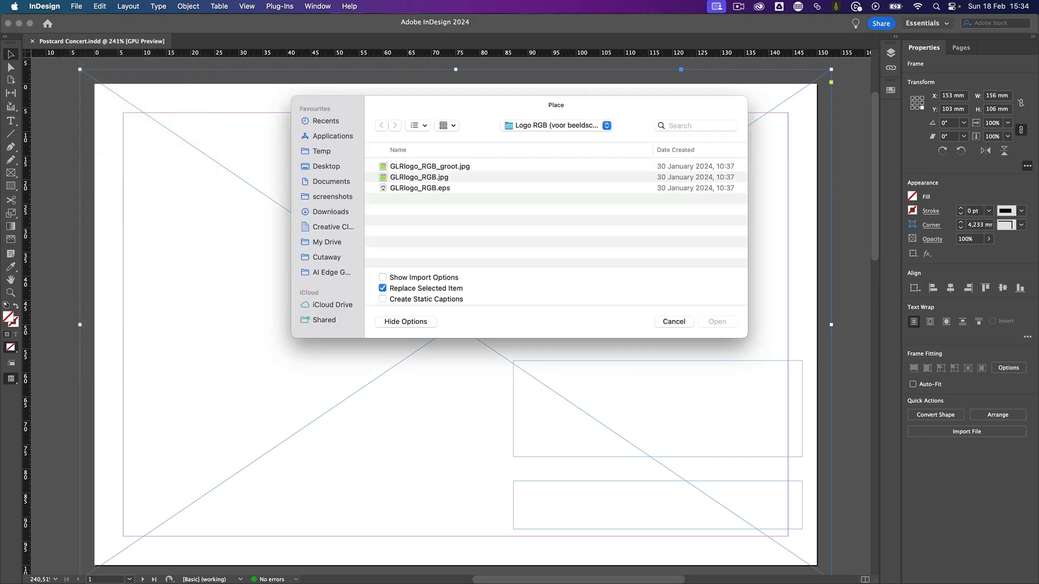
pyautogui.moveTo(818, 270); pyautogui.dragTo(643, 230)
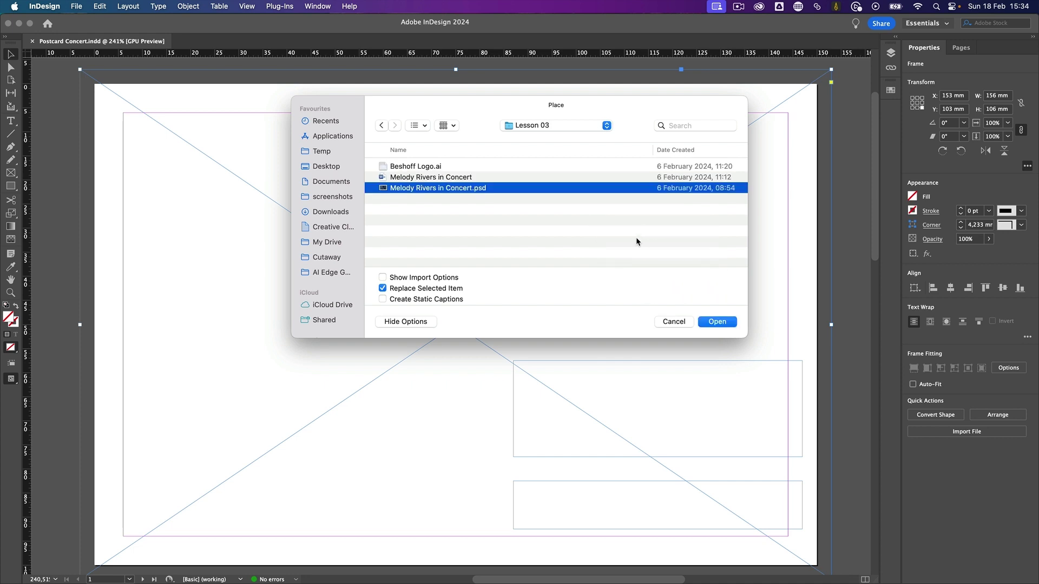
pyautogui.click(402, 280)
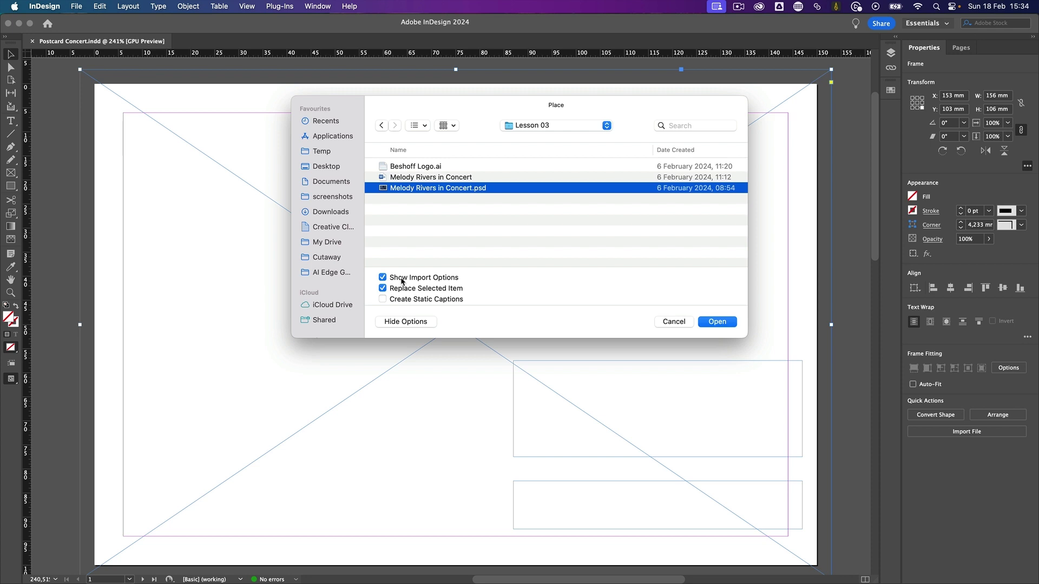
pyautogui.click(401, 280)
pyautogui.click(425, 279)
pyautogui.click(719, 323)
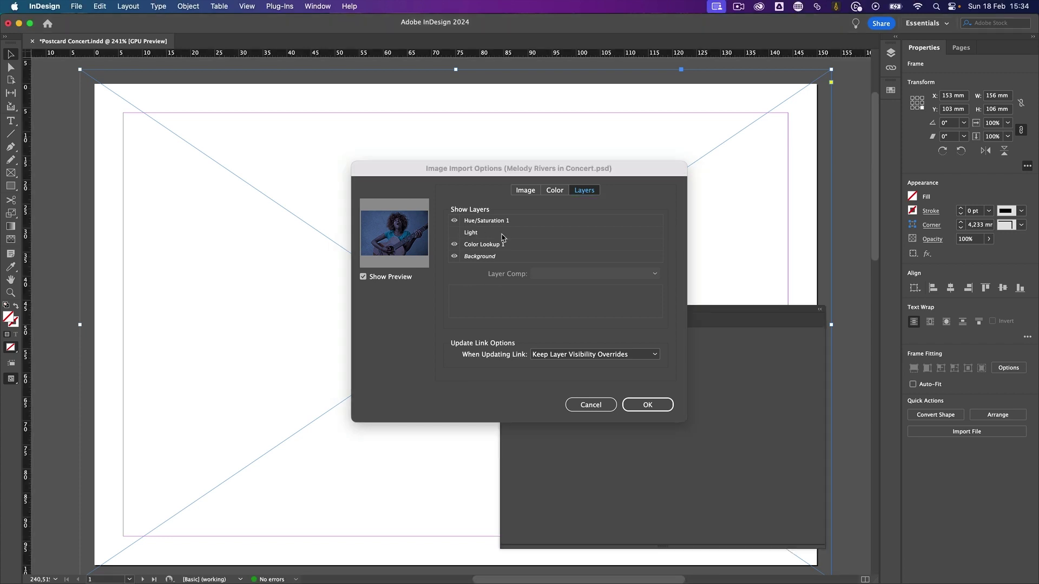
# Make the Light layer visible alongside Hue/Saturation 1, Color Lookup 1 and Background, and place the photo in the frame.
pyautogui.click(454, 237)
pyautogui.click(454, 237)
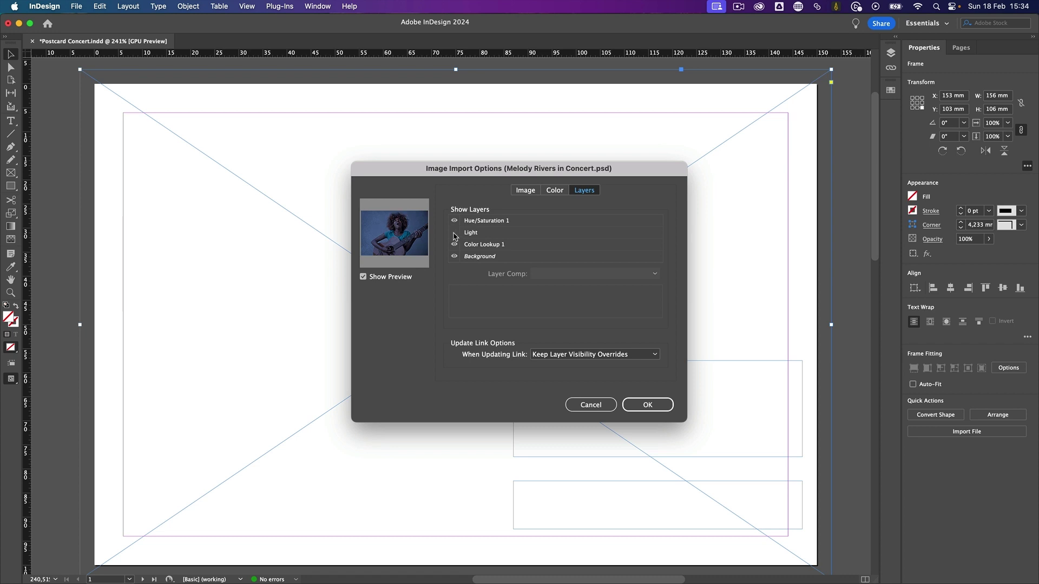
pyautogui.click(455, 233)
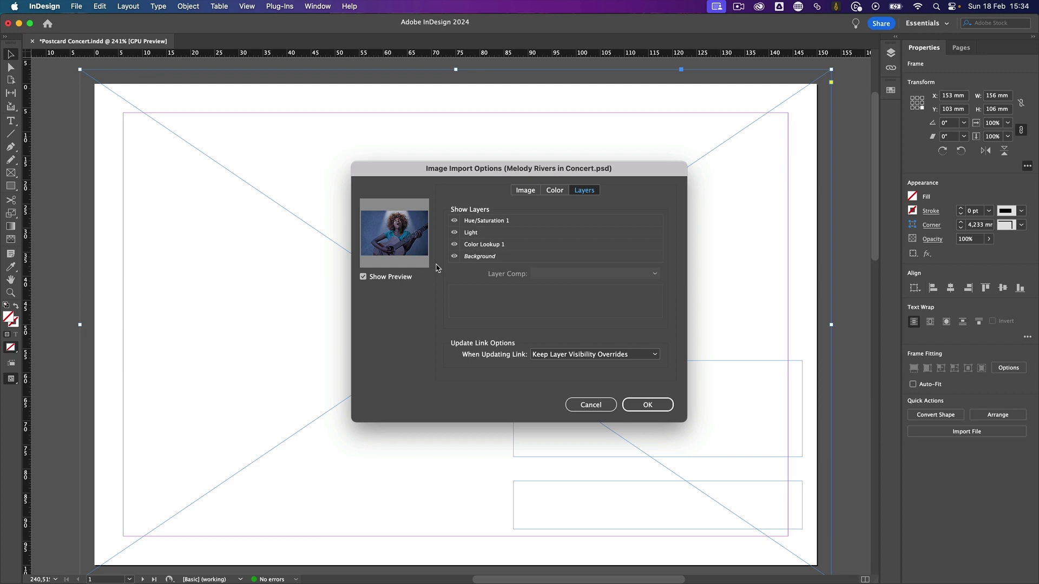
pyautogui.click(454, 234)
pyautogui.click(455, 244)
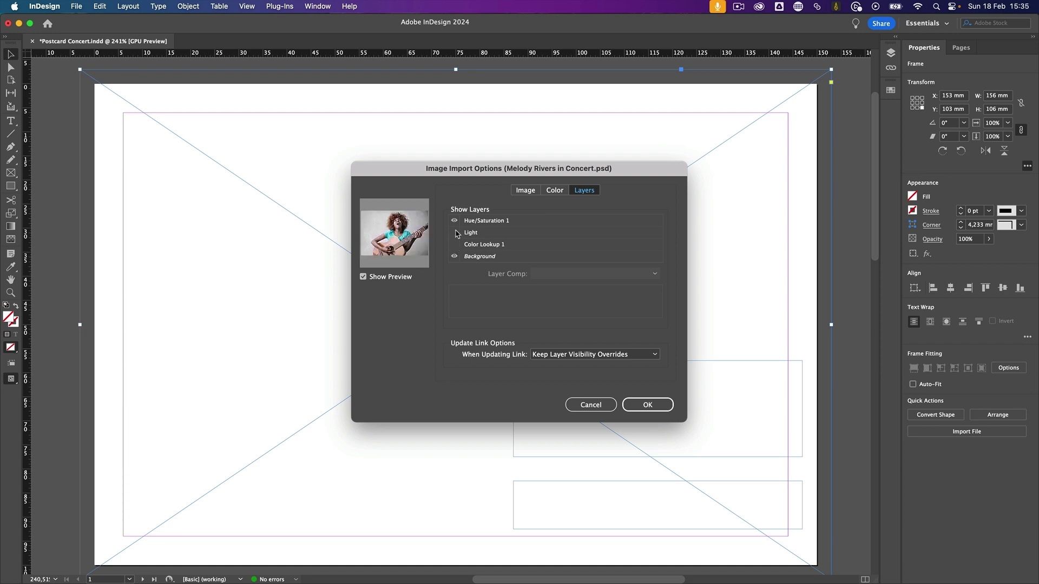
pyautogui.click(455, 245)
pyautogui.click(455, 232)
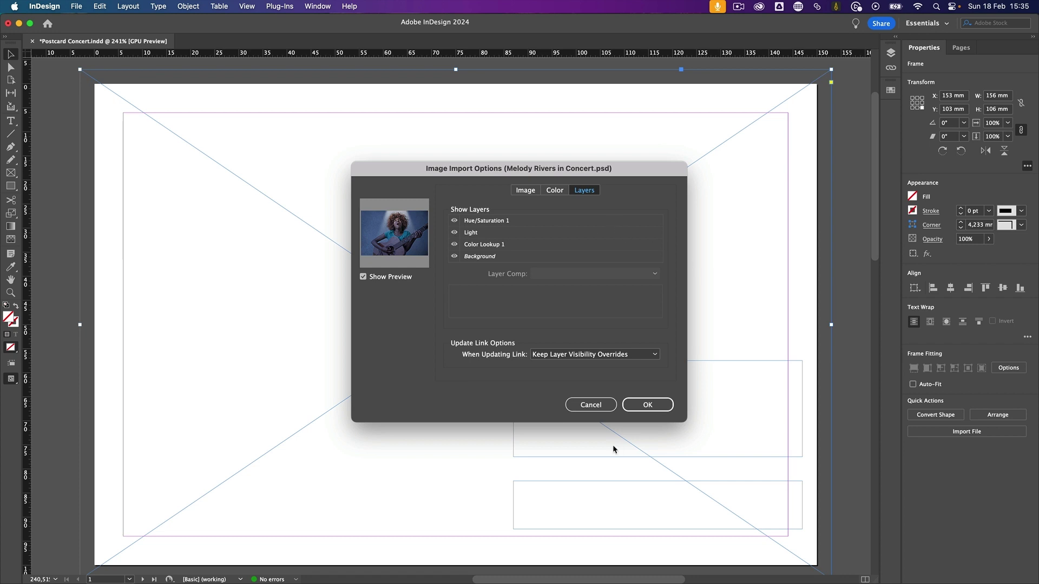
pyautogui.click(647, 405)
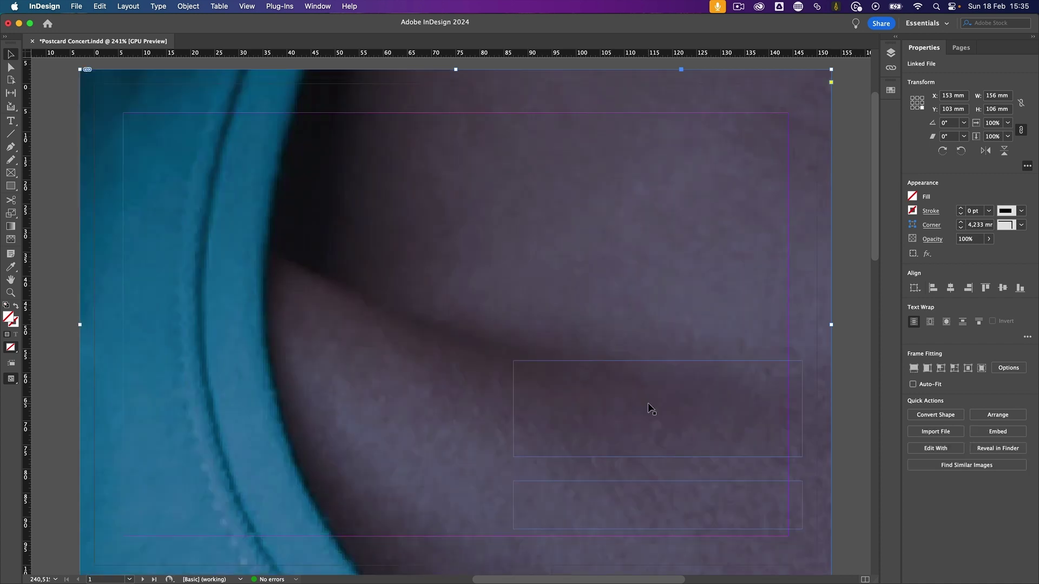
# Fit the placed concert photo to its frame with Fill Frame Proportionally.
pyautogui.rightClick(394, 193)
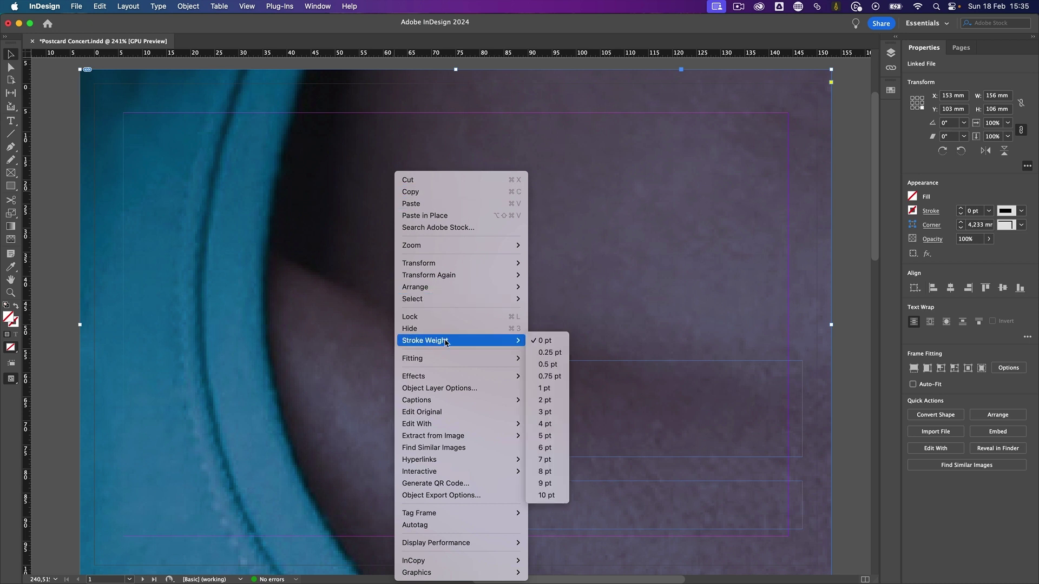
pyautogui.moveTo(464, 359)
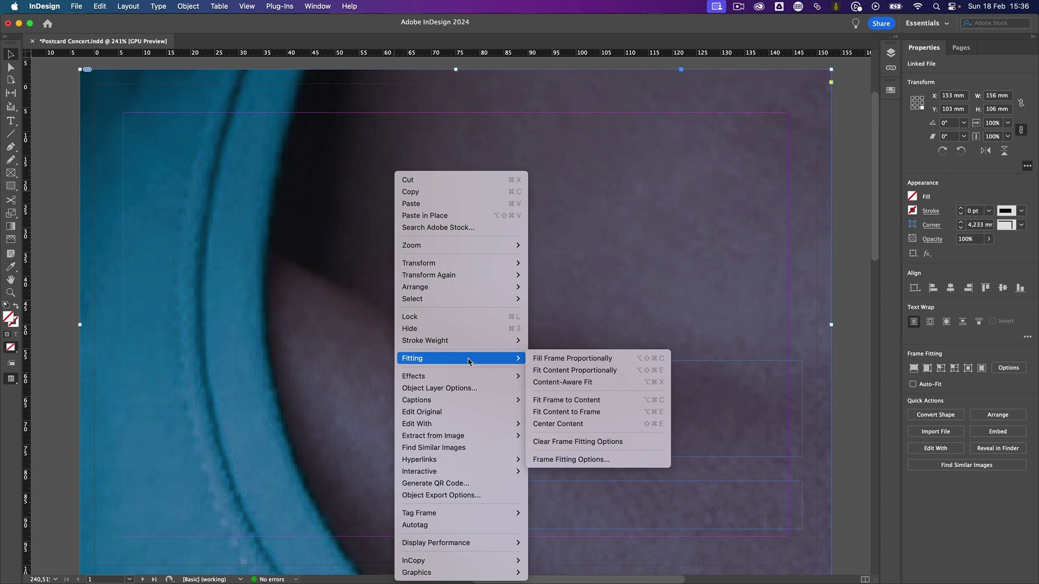
pyautogui.click(558, 361)
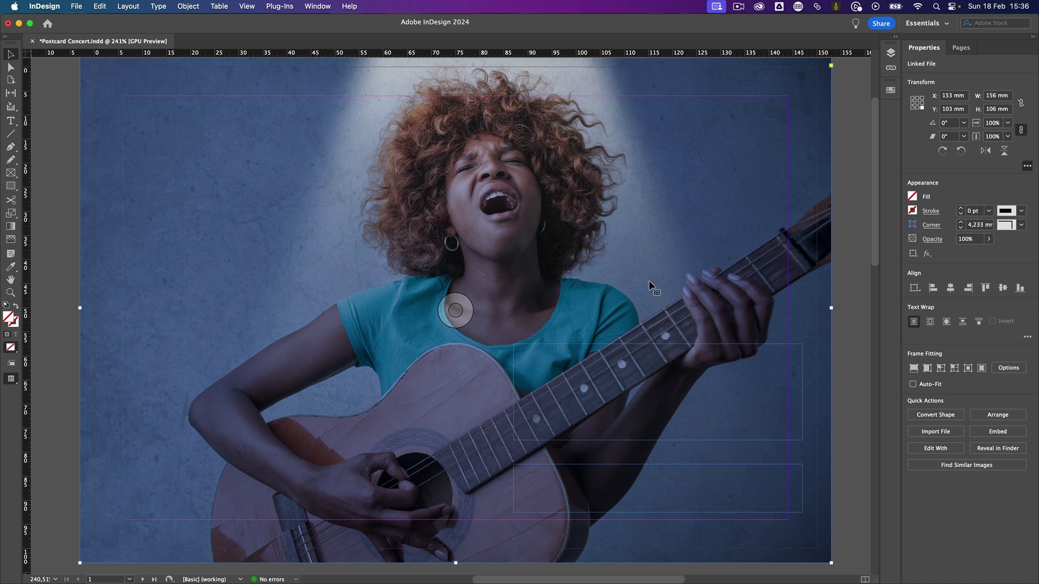
pyautogui.rightClick(557, 262)
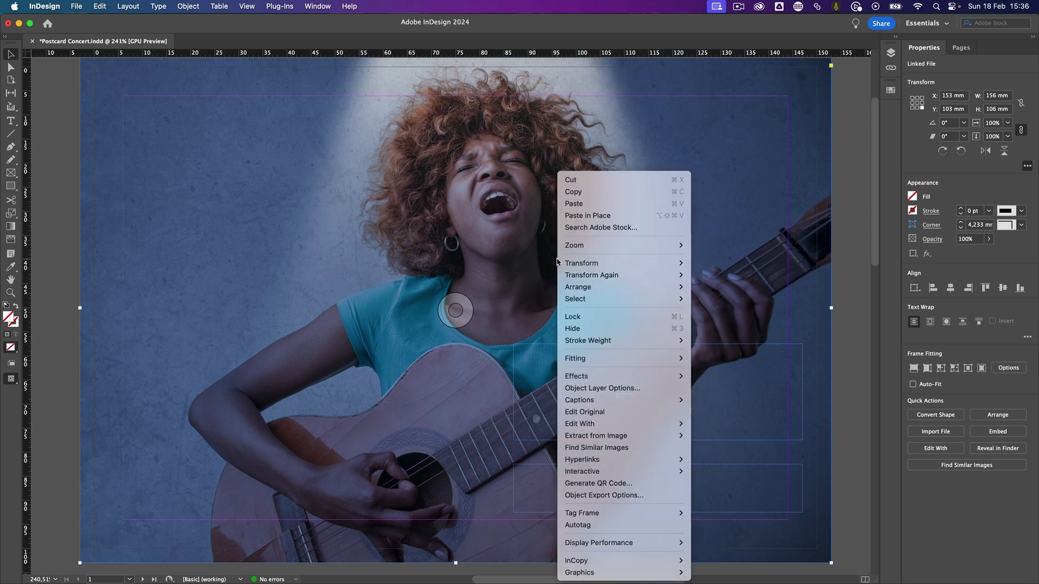
pyautogui.moveTo(622, 359)
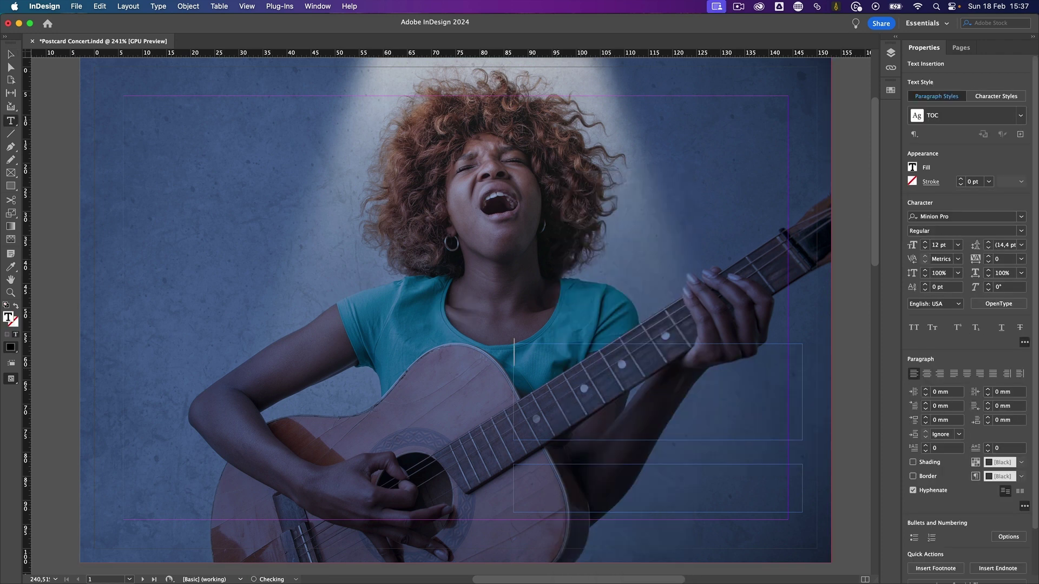
# Enter "Melody" in the upper text frame over the guitar and set its font to Kapelka New.
pyautogui.write('Melody')
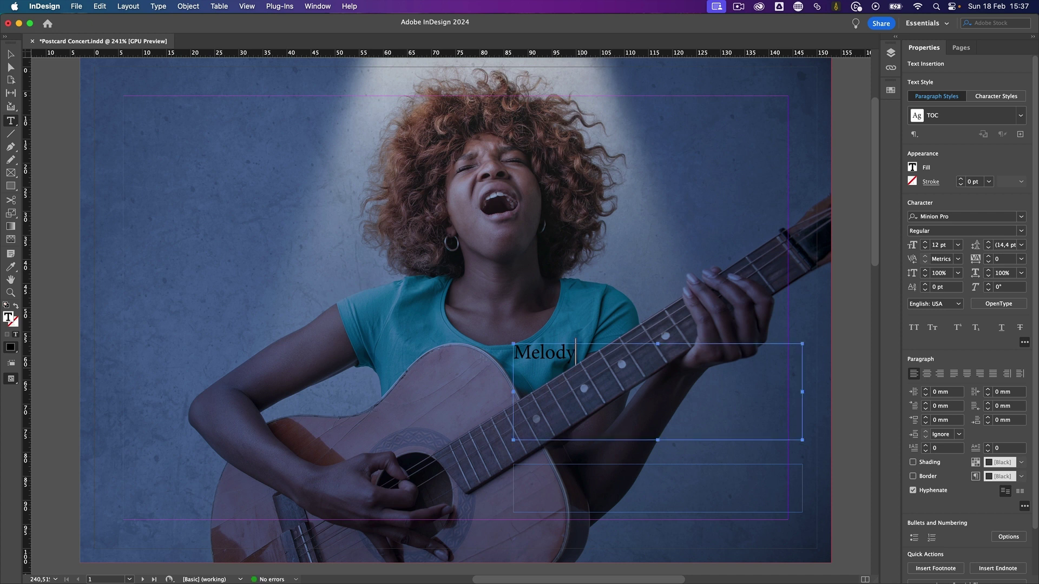
pyautogui.press('super+a')
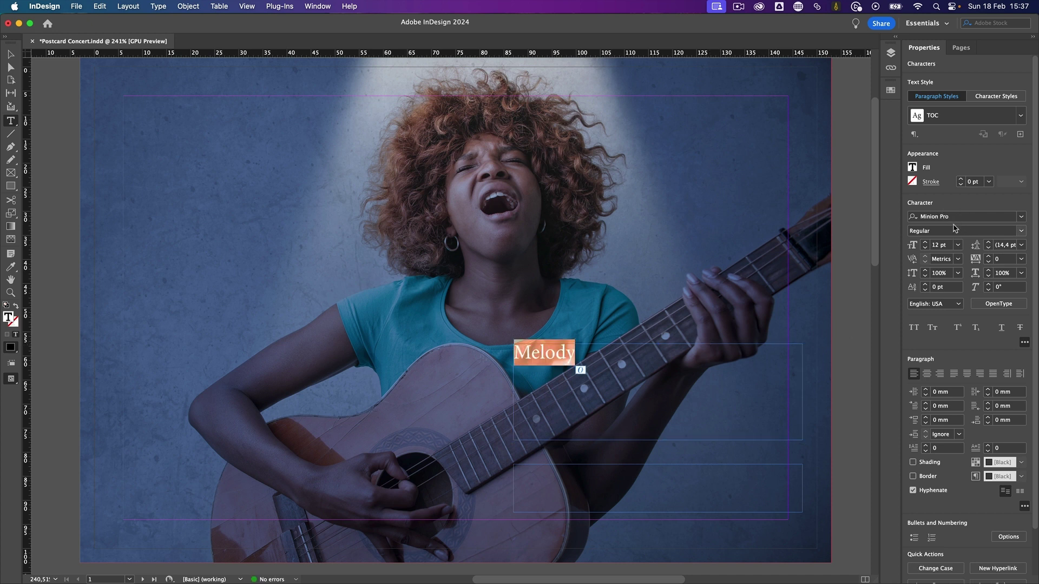
pyautogui.click(957, 218)
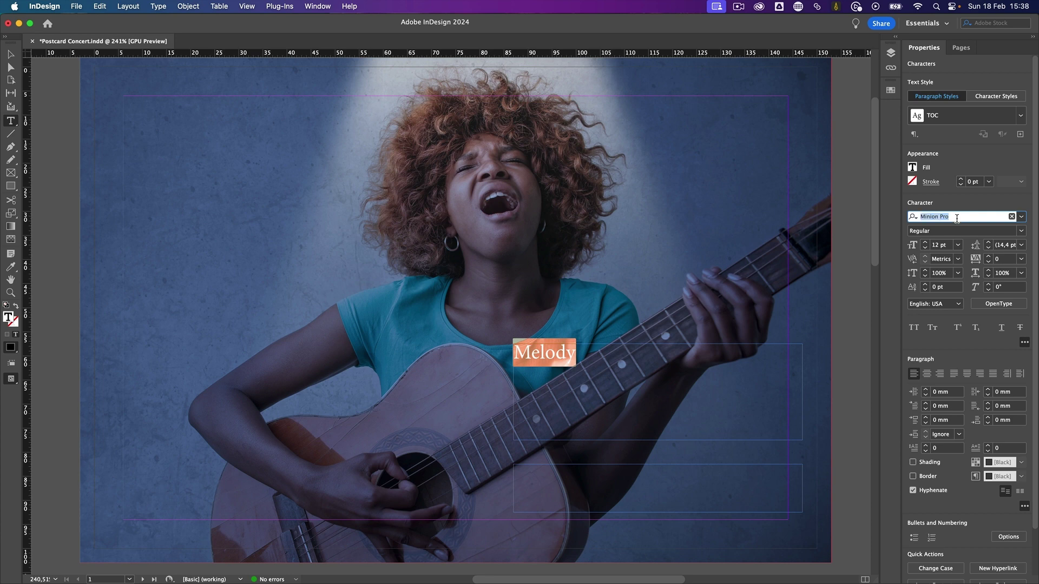
pyautogui.write('Kape')
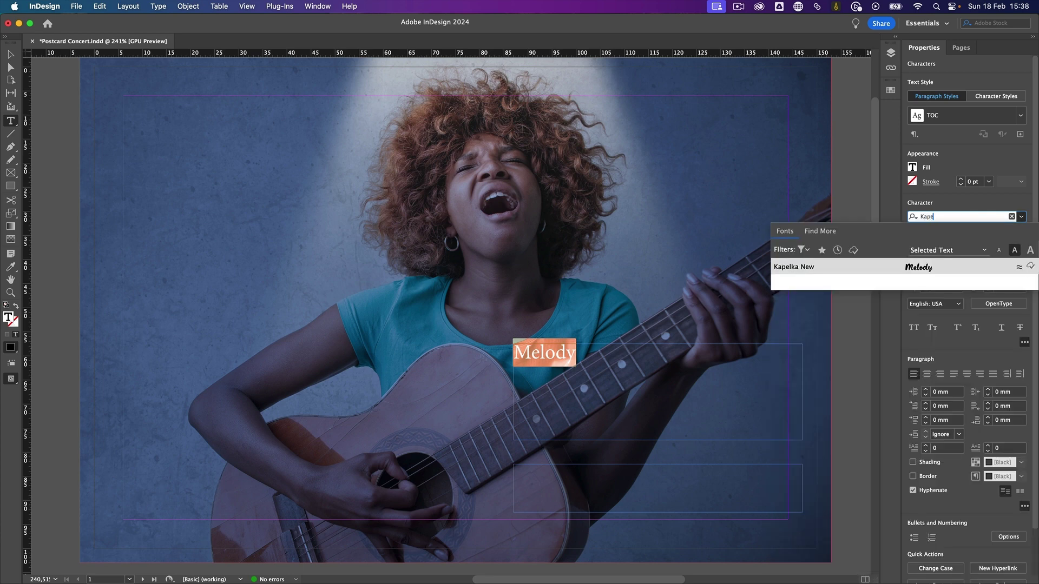
pyautogui.click(917, 268)
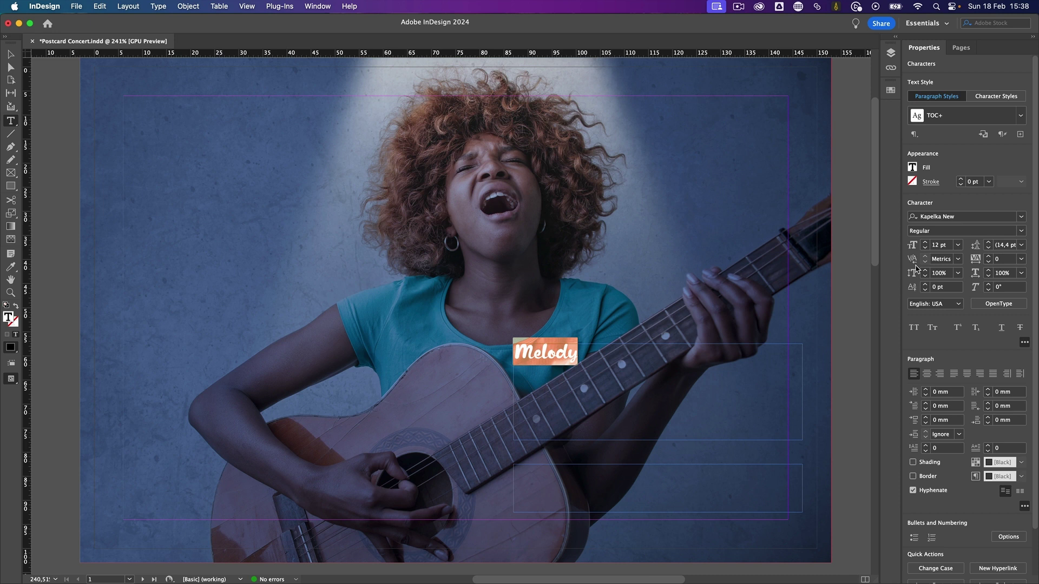
# Set the font size of the "Melody" text to 54 pt.
pyautogui.click(937, 247)
pyautogui.write('54')
pyautogui.press('Return')
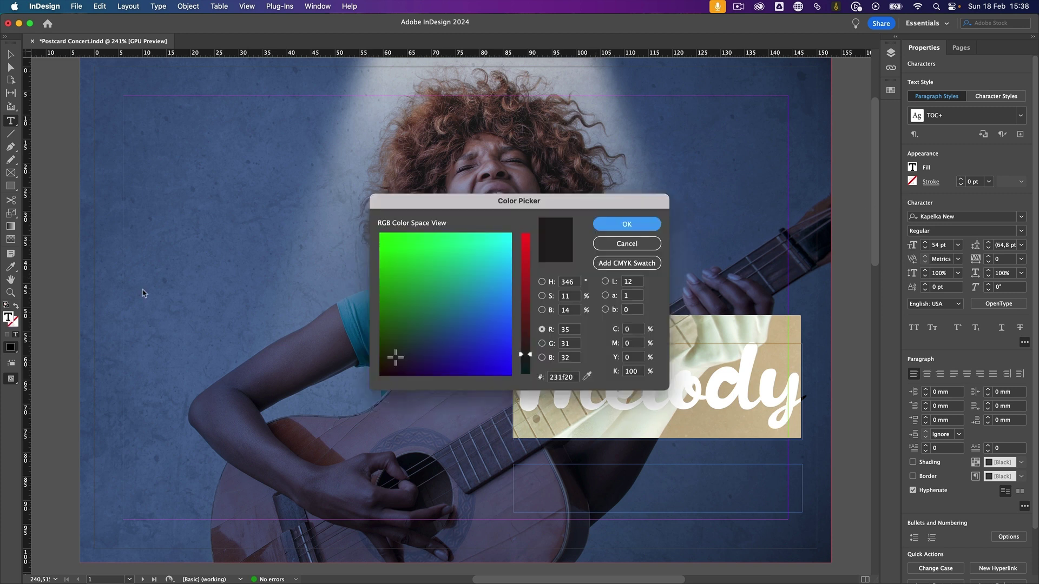
# Set the fill colour of the "Melody" text to C=20 M=0 Y=40 K=0.
pyautogui.moveTo(474, 198); pyautogui.dragTo(439, 145)
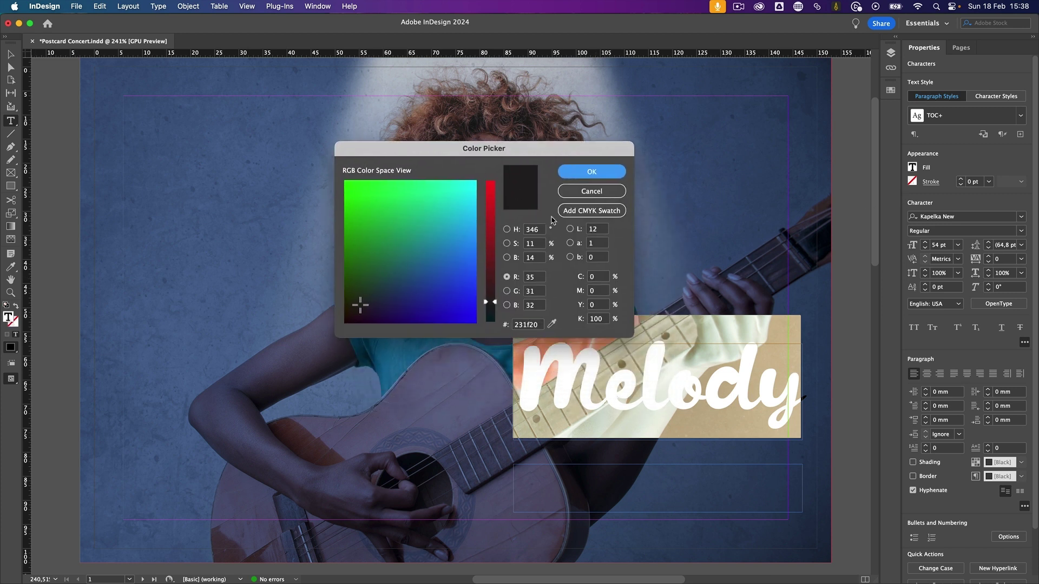
pyautogui.click(598, 277)
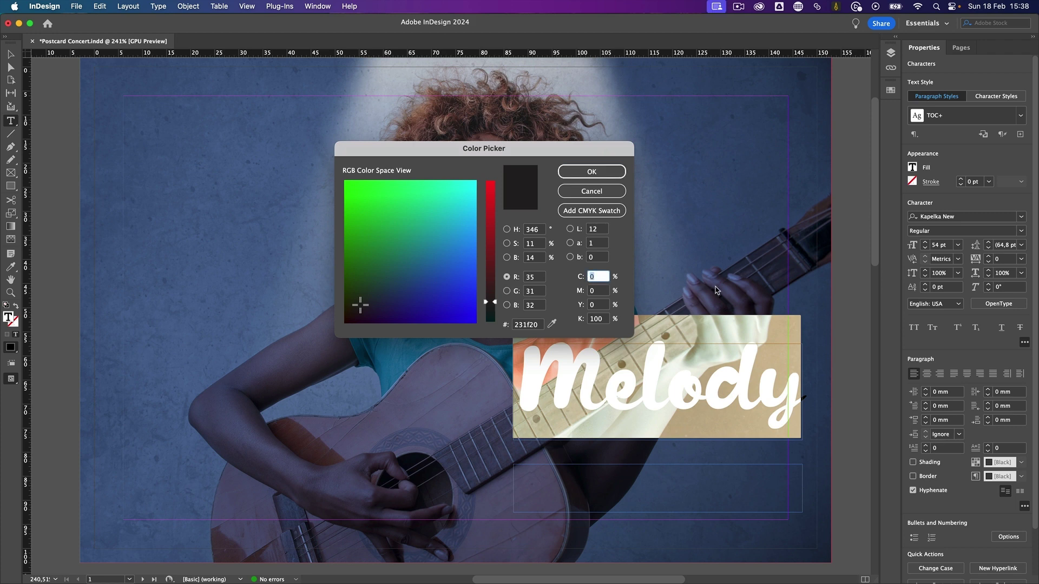
pyautogui.write('20')
pyautogui.press('Tab')
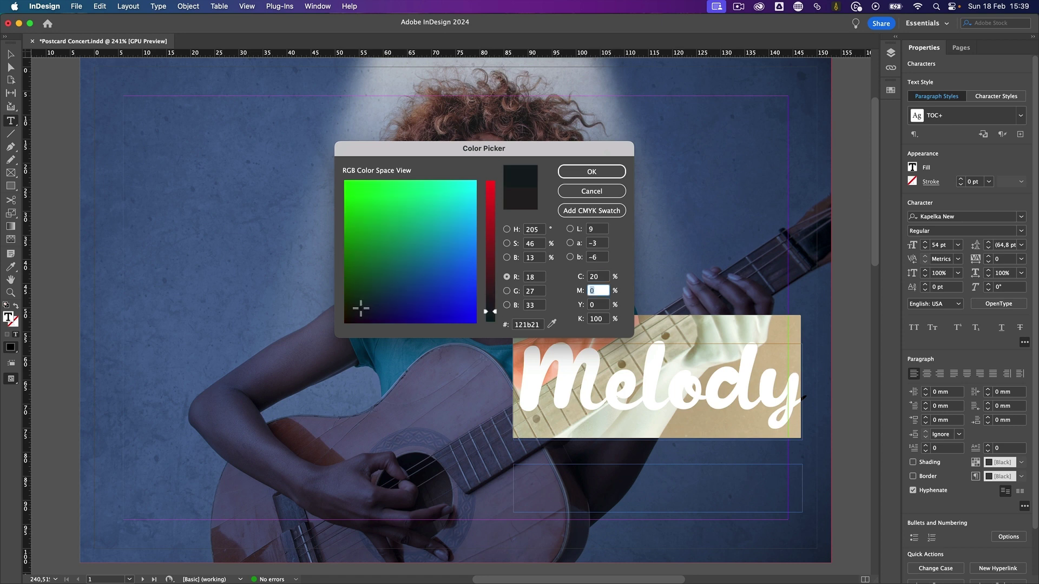
pyautogui.press('Tab')
pyautogui.write('40')
pyautogui.press('Tab')
pyautogui.write('0')
pyautogui.press('Tab')
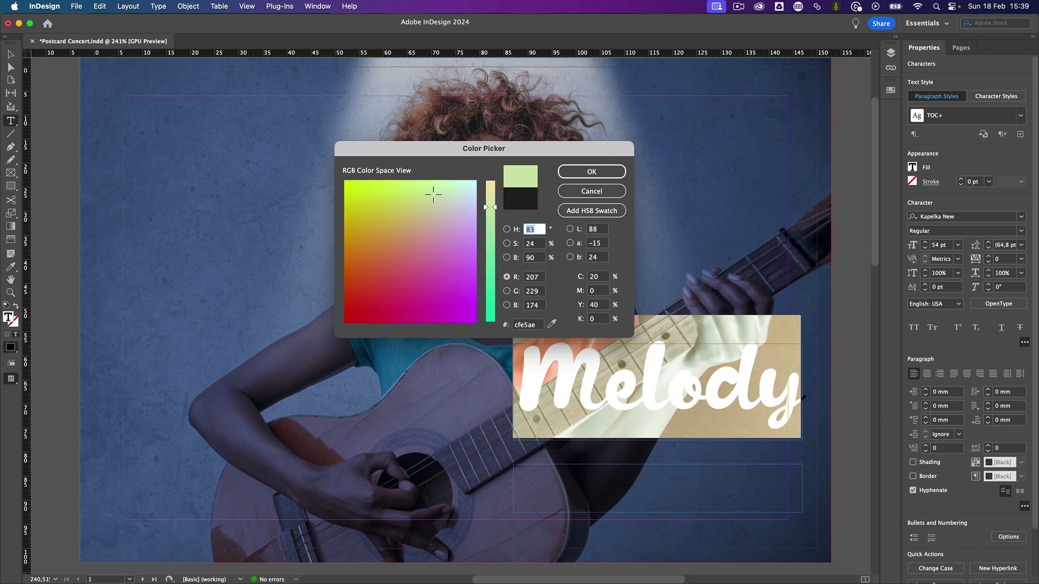
pyautogui.click(602, 168)
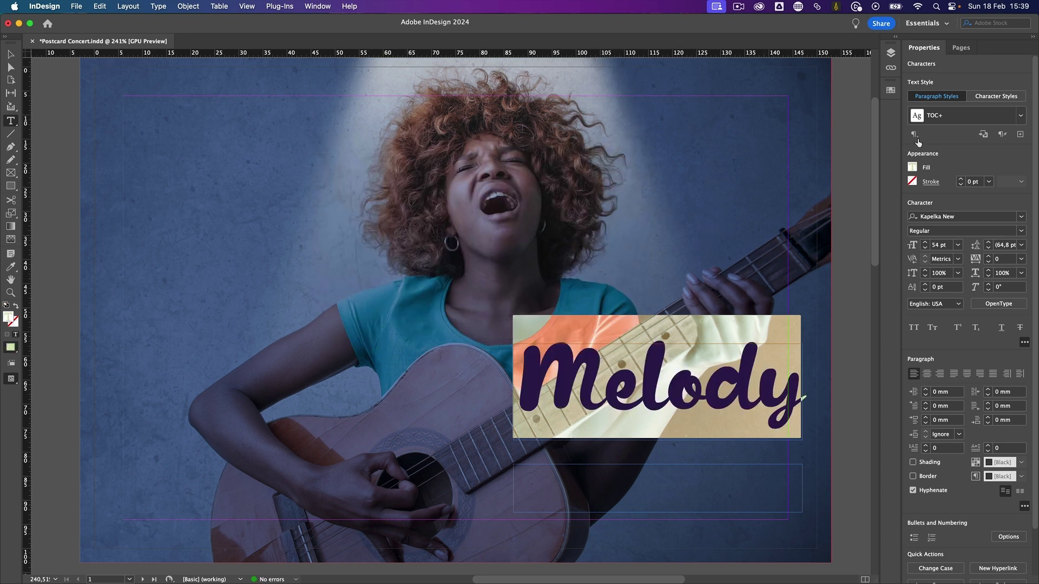
# Add the light green fill of the "Melody" text to the document's swatches.
pyautogui.click(317, 7)
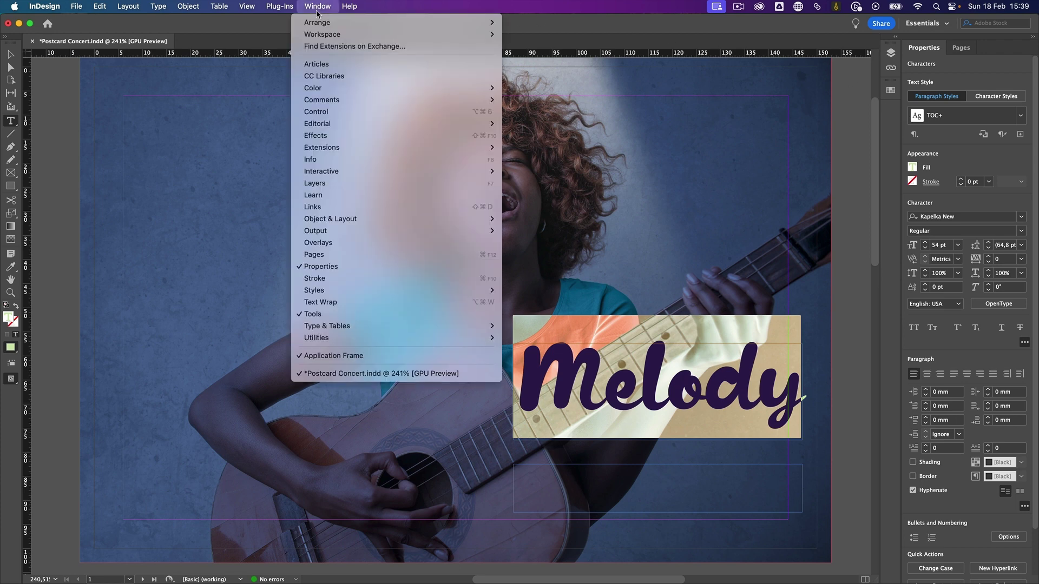
pyautogui.moveTo(490, 88)
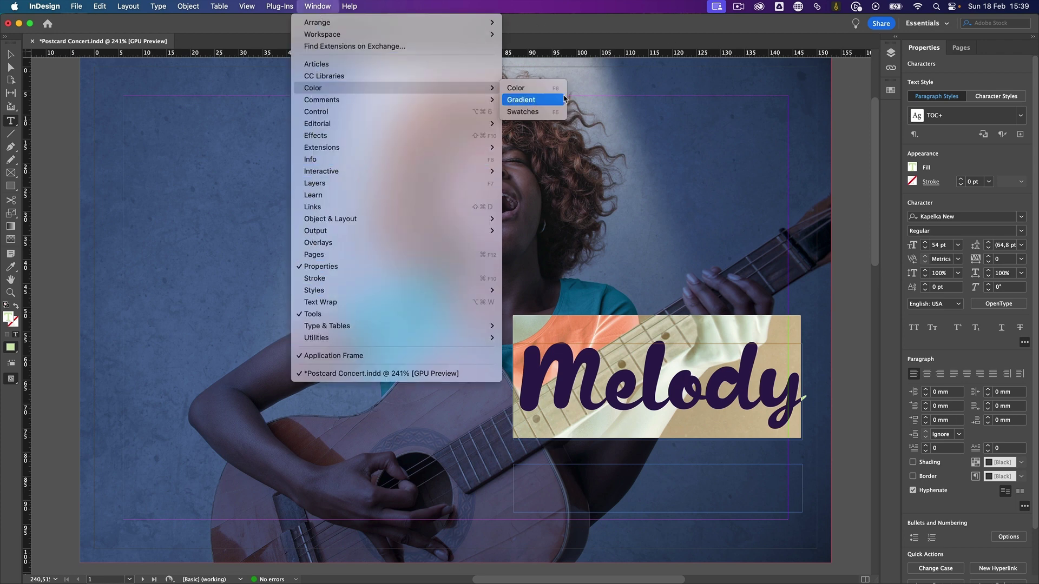
pyautogui.click(522, 112)
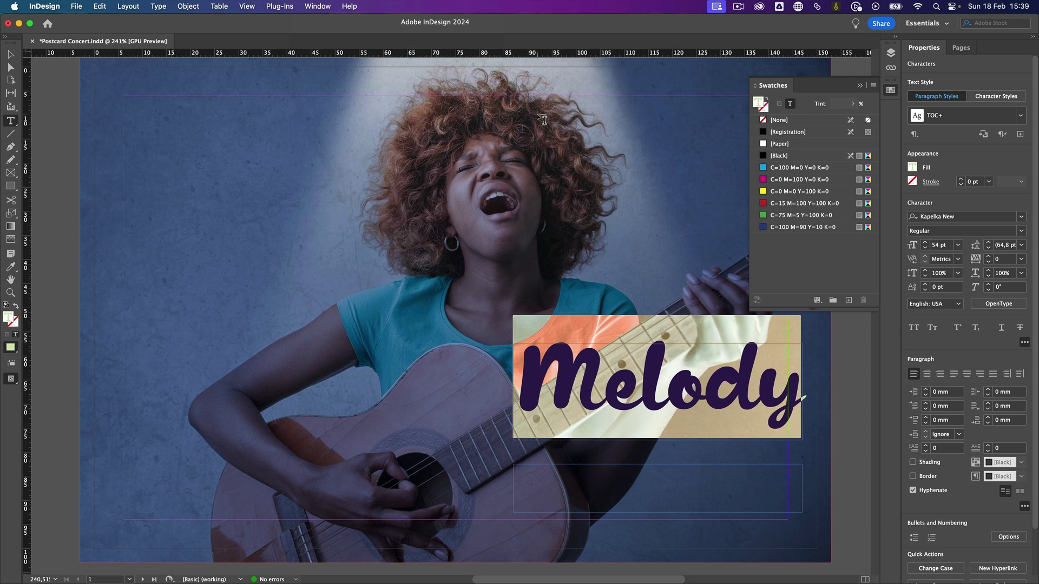
pyautogui.click(848, 301)
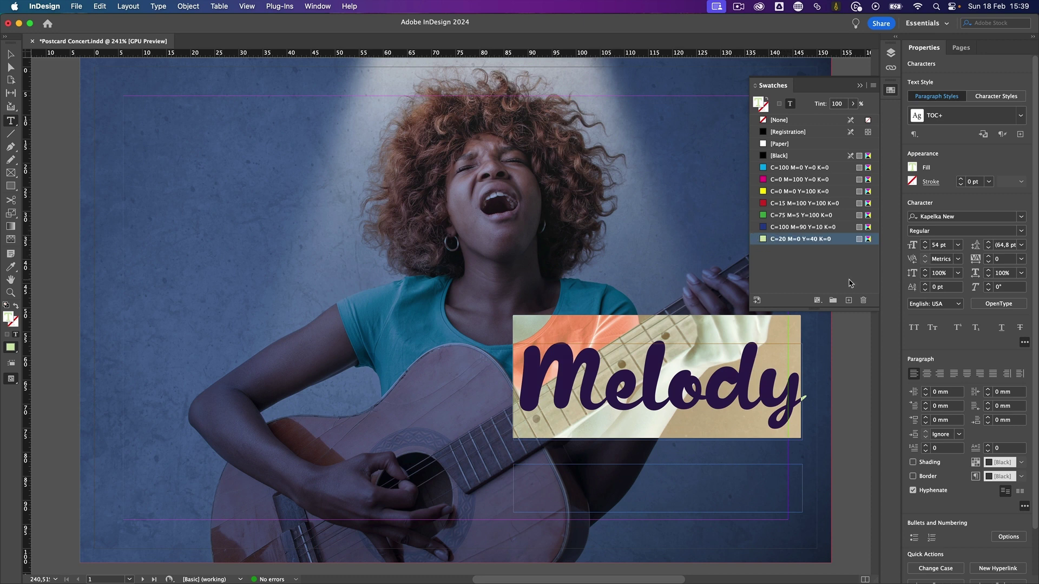
# Turn off Name with Color Value for the new light green swatch and name it Artist.
pyautogui.doubleClick(763, 241)
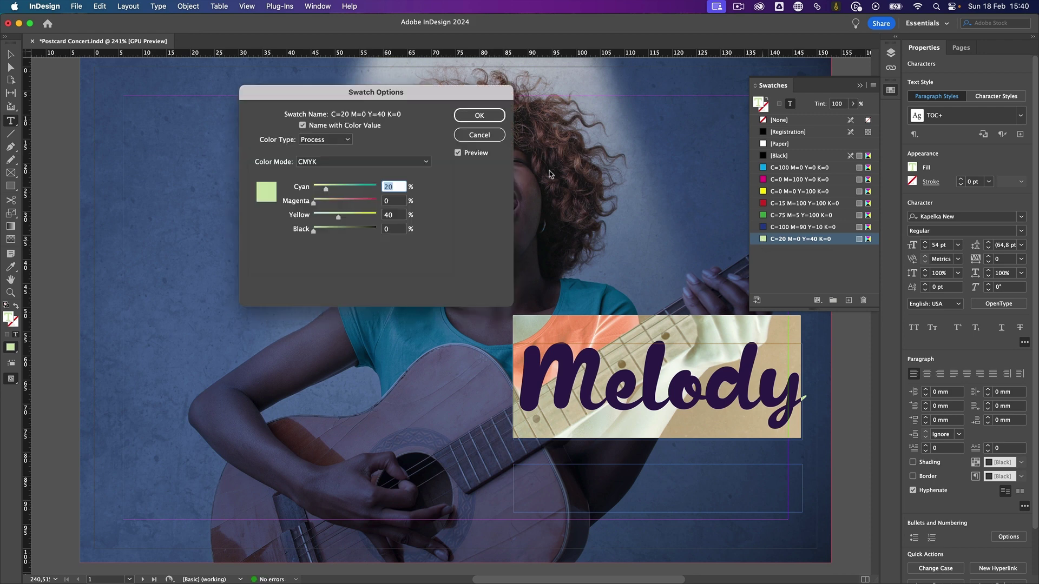
pyautogui.click(339, 128)
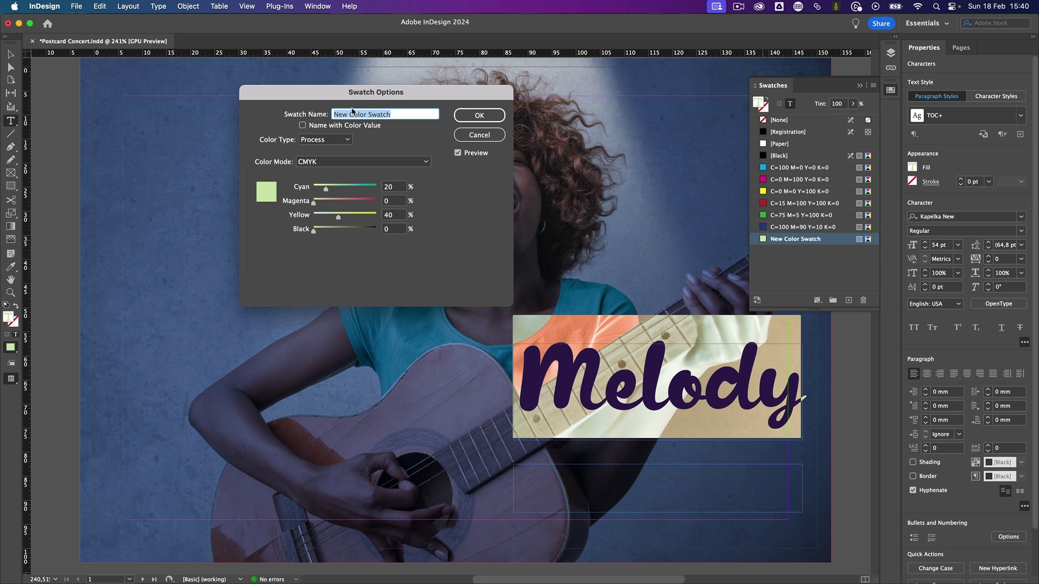
pyautogui.write('M')
pyautogui.press('BackSpace')
pyautogui.write('Artist')
pyautogui.press('Return')
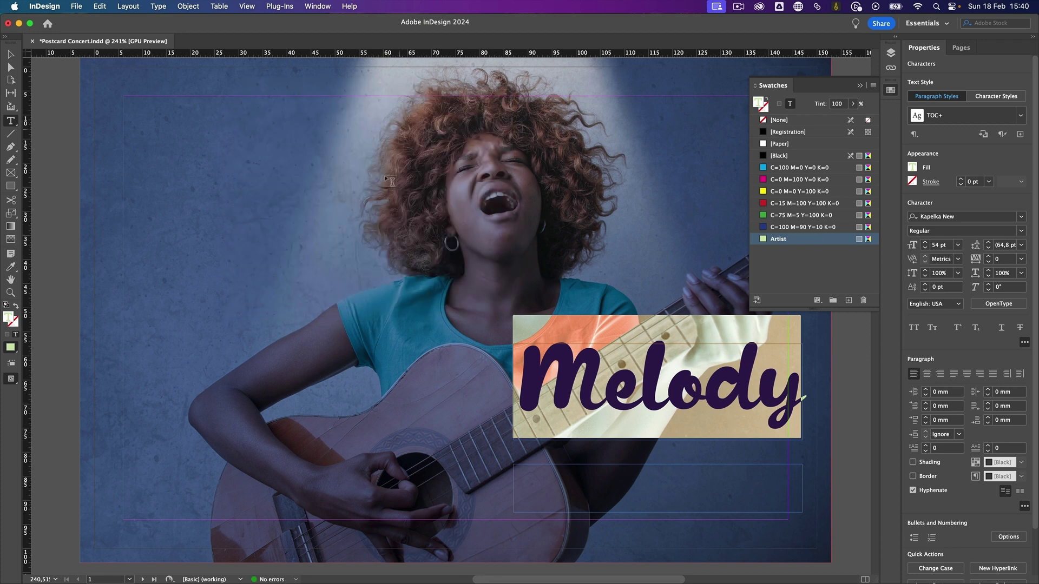
# Enter "in concert" in the text frame below "Melody" and select all of that text.
pyautogui.tripleClick(557, 481)
pyautogui.click(557, 483)
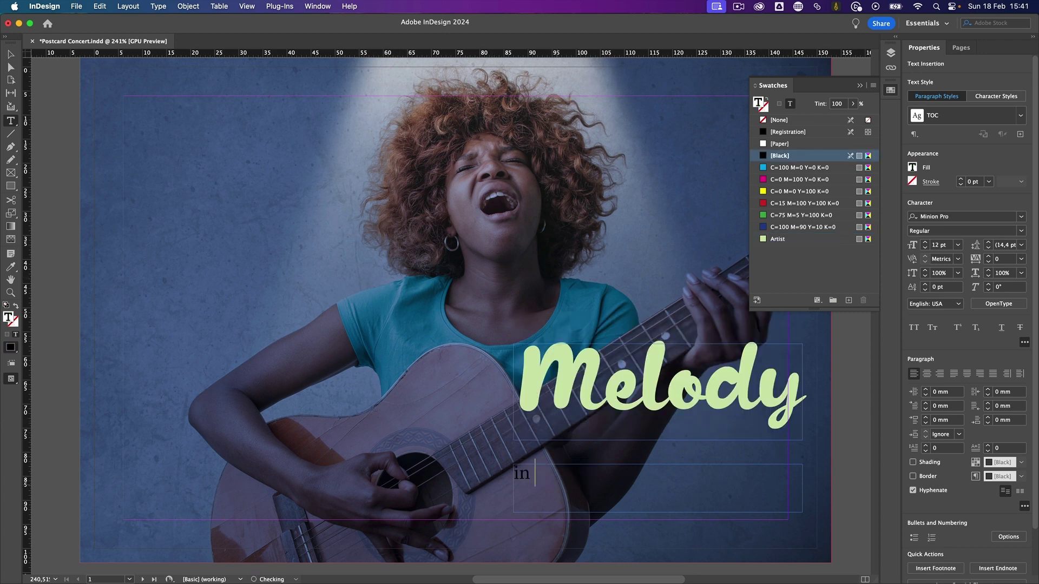
pyautogui.press('Right')
pyautogui.press('Right')
pyautogui.press('Right')
pyautogui.press('Right')
pyautogui.press('Right')
pyautogui.press('super+a')
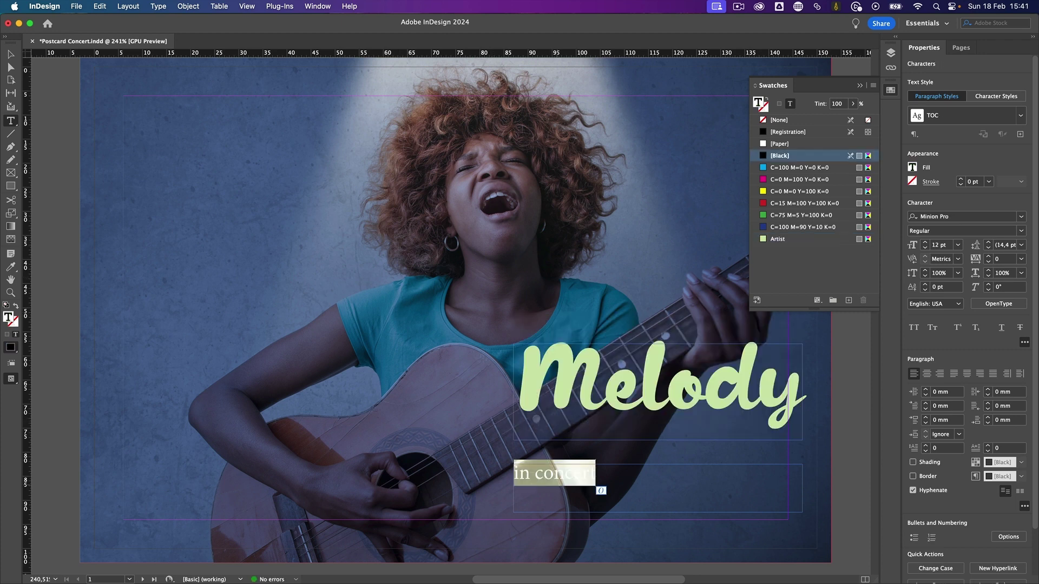
# Set the font of the "in concert" text to Myriad Pro Light.
pyautogui.click(967, 216)
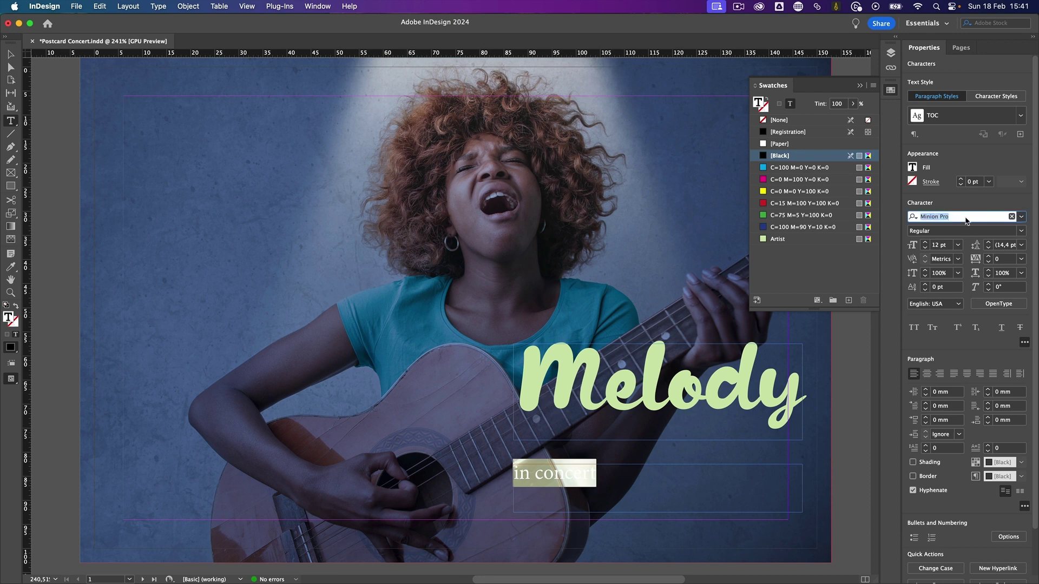
pyautogui.write('myriad')
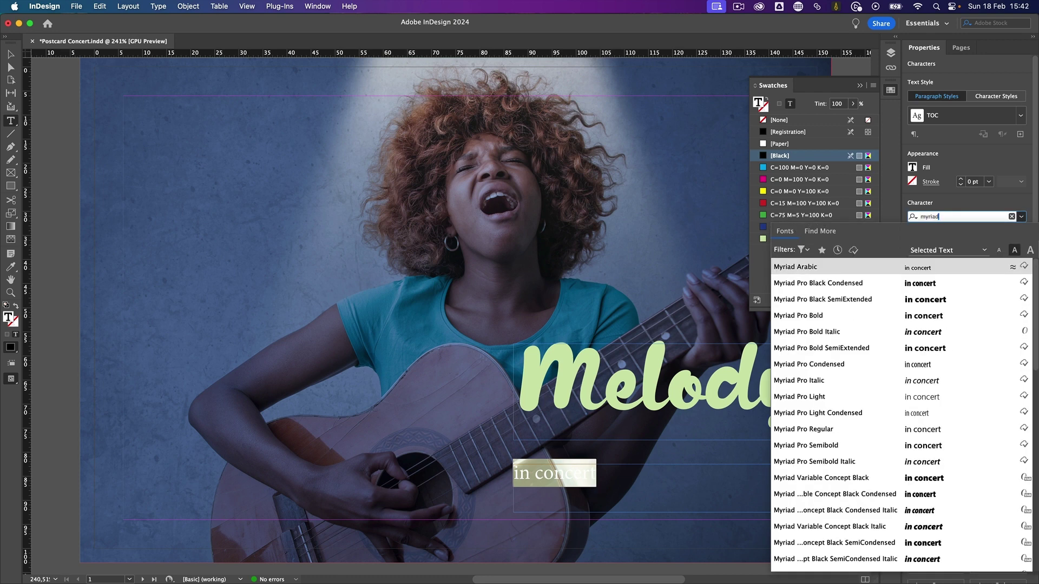
pyautogui.click(848, 397)
# Set the "in concert" text to a font size of 36 pt and a tracking of 70.
pyautogui.click(936, 246)
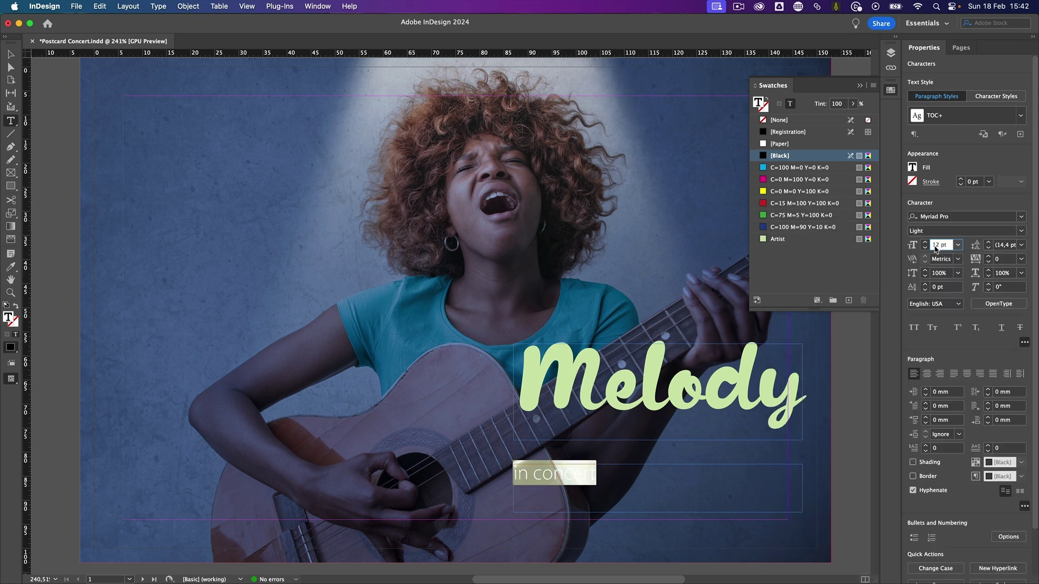
pyautogui.write('36')
pyautogui.press('Return')
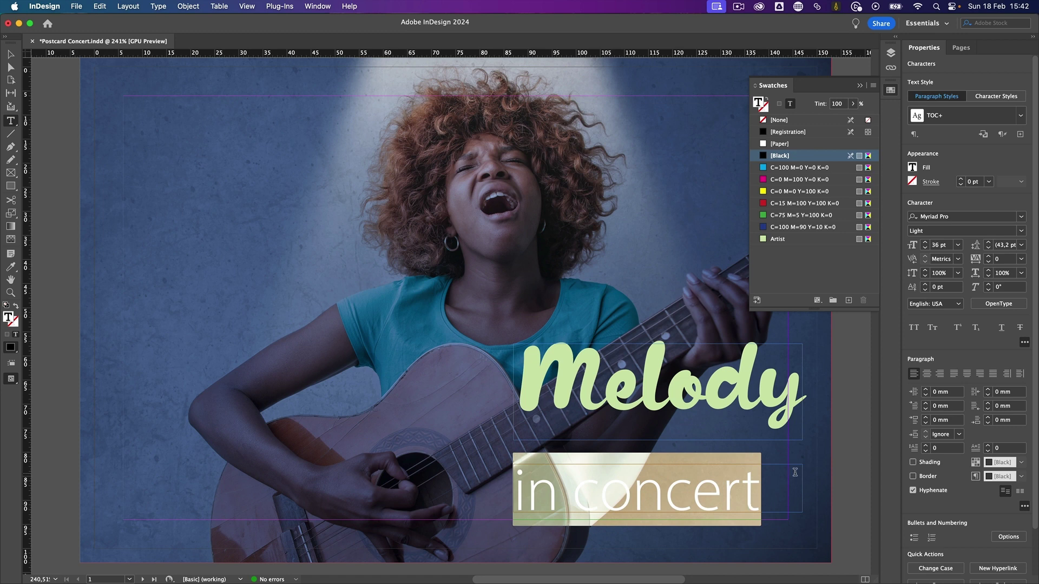
pyautogui.click(977, 260)
pyautogui.write('70')
pyautogui.press('Return')
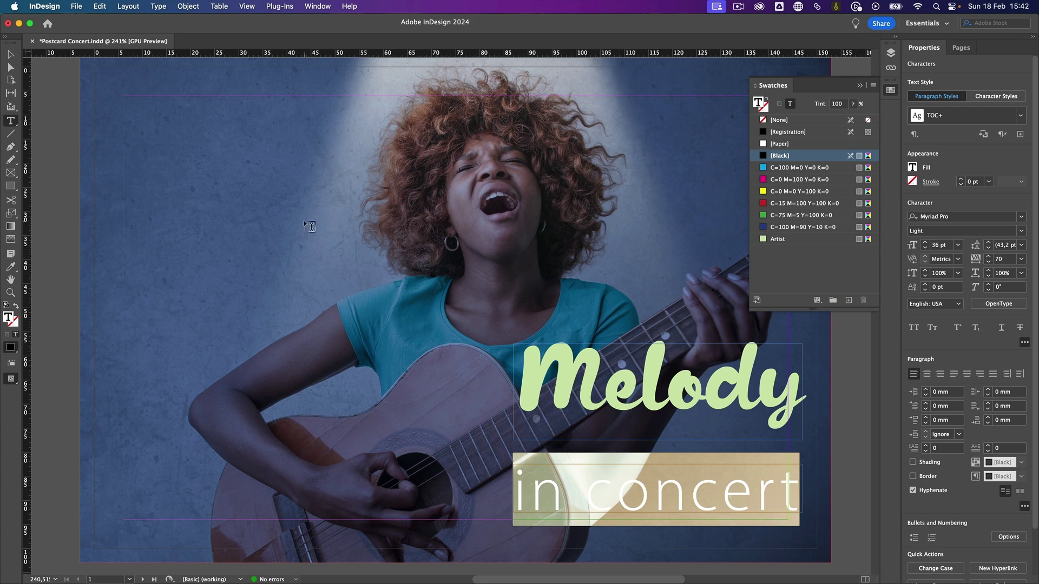
# Apply the Artist swatch as the fill of the "in concert" text, leave text editing and deselect the frame.
pyautogui.click(781, 241)
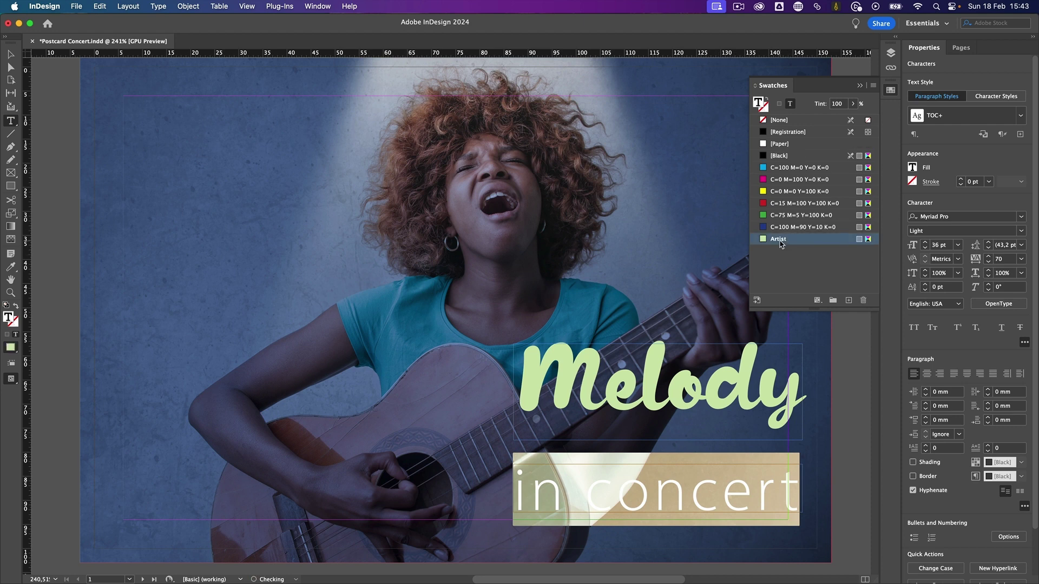
pyautogui.click(10, 54)
pyautogui.click(63, 110)
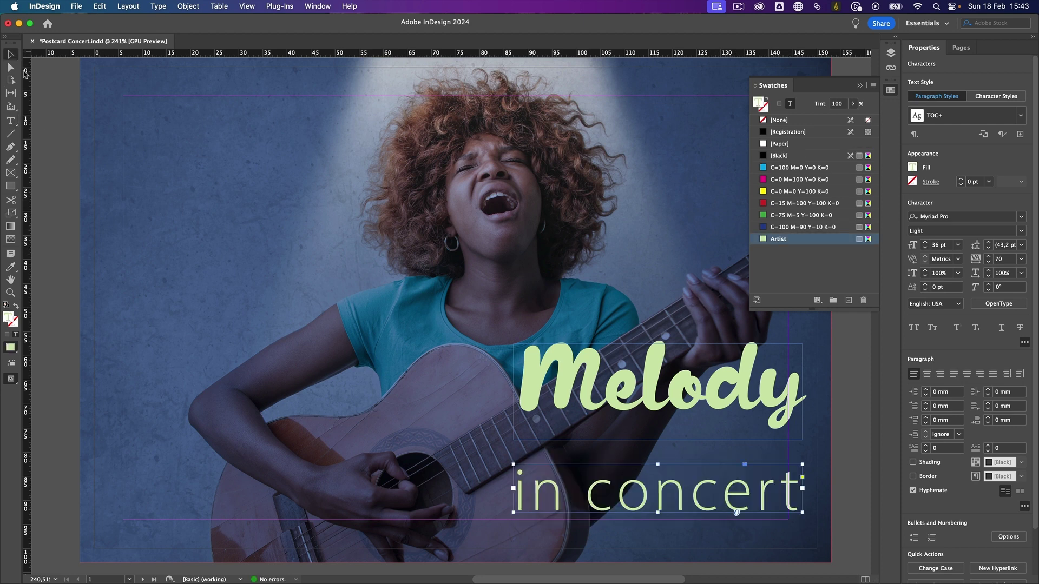